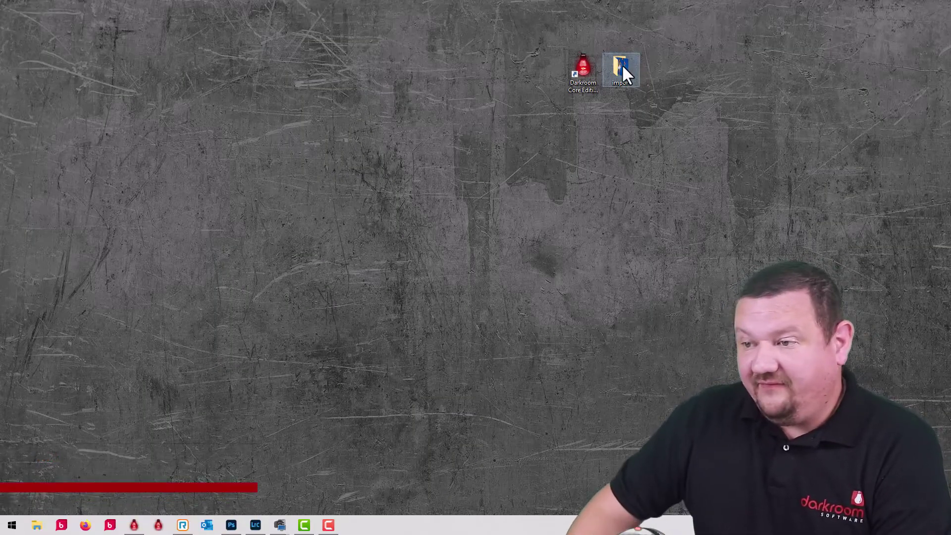
Step: Open the import folder and view its 33 QR-tagged photos as extra large icons in an enlarged window
double_click(621, 67)
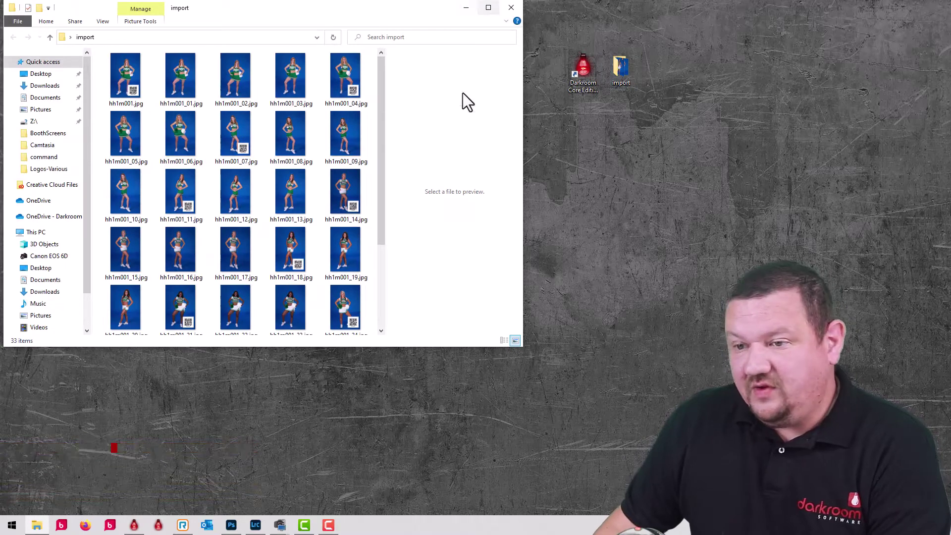
click(101, 22)
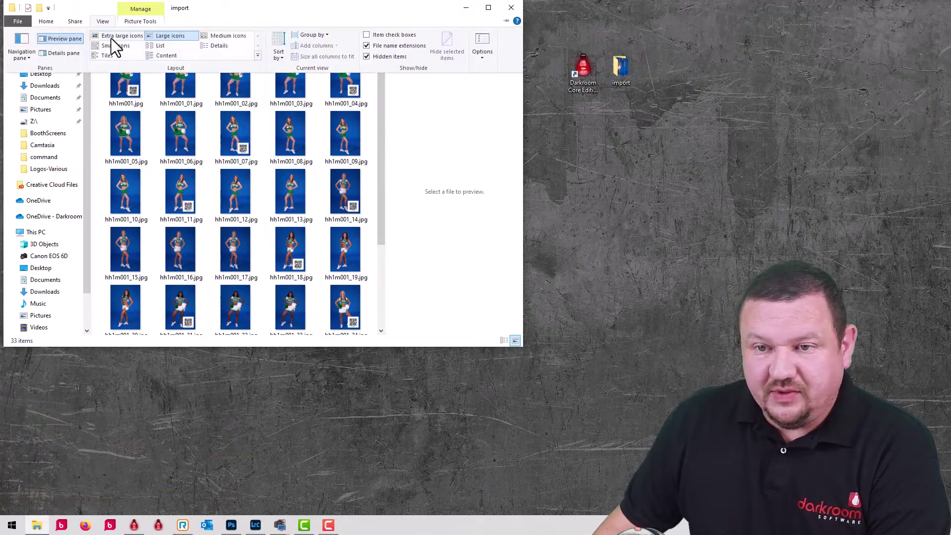
click(118, 37)
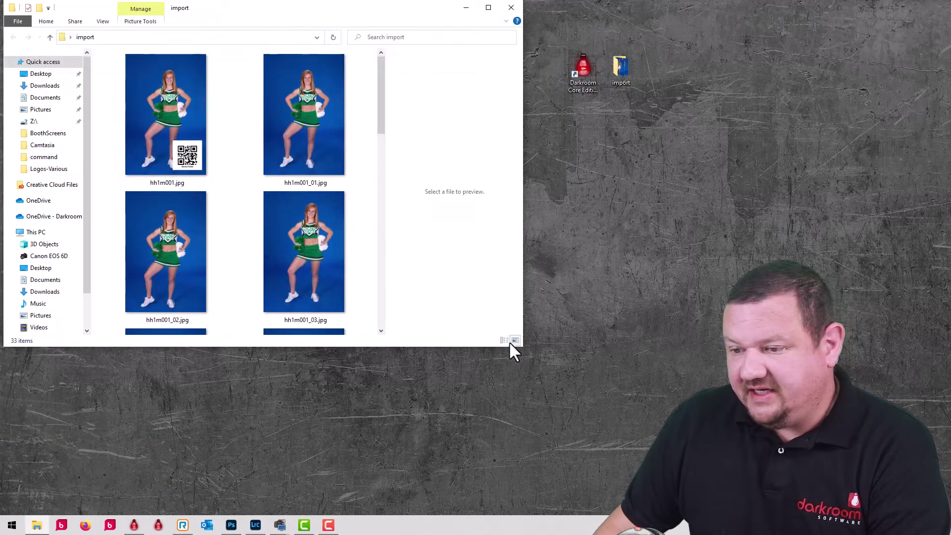
drag(517, 344, 850, 449)
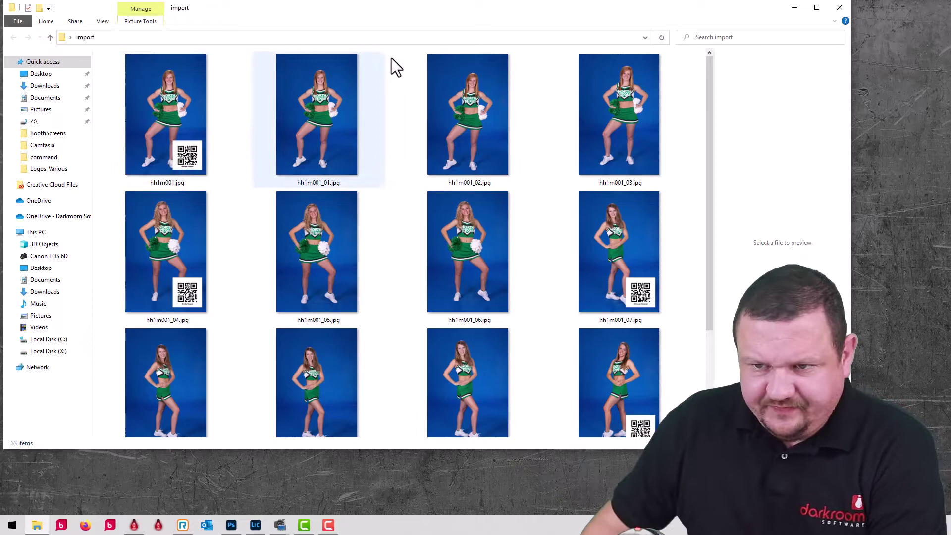
Step: Minimize File Explorer and launch Darkroom Core Edition from the desktop
click(796, 9)
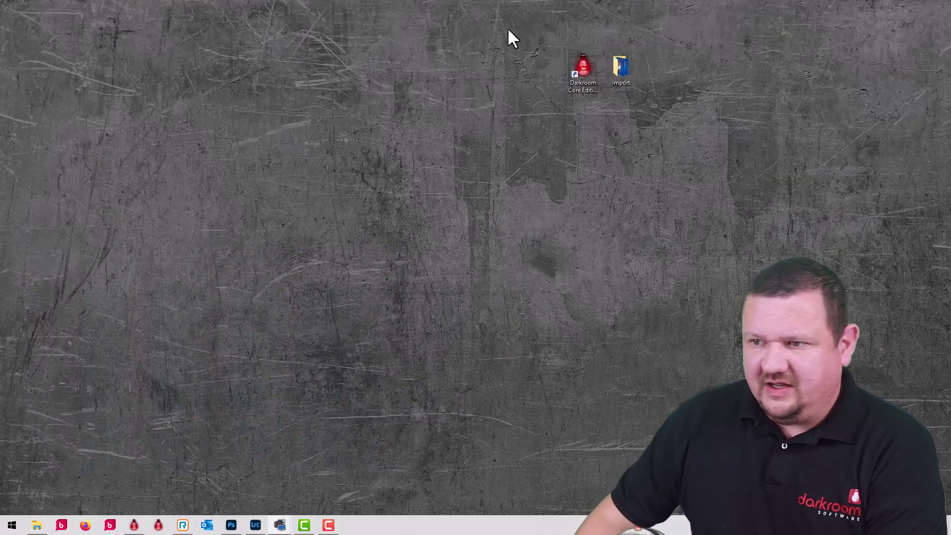
click(583, 69)
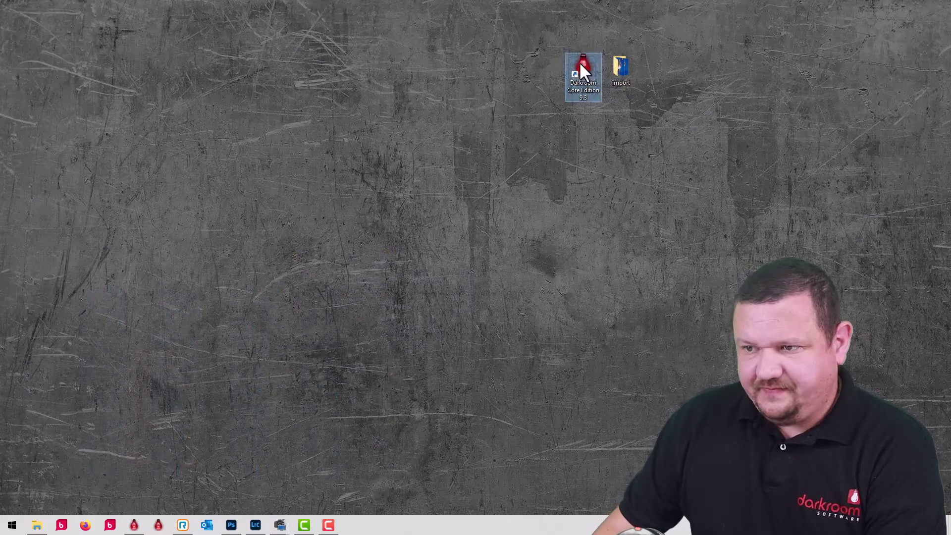
double_click(581, 63)
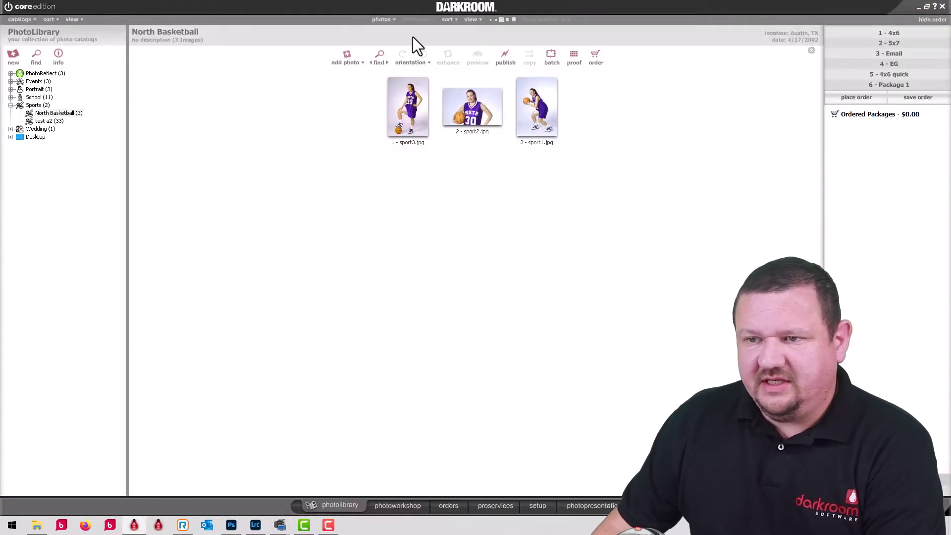
Step: Configure Quick Import Setup to create sub events named with QR data and delete originals after copying
click(349, 63)
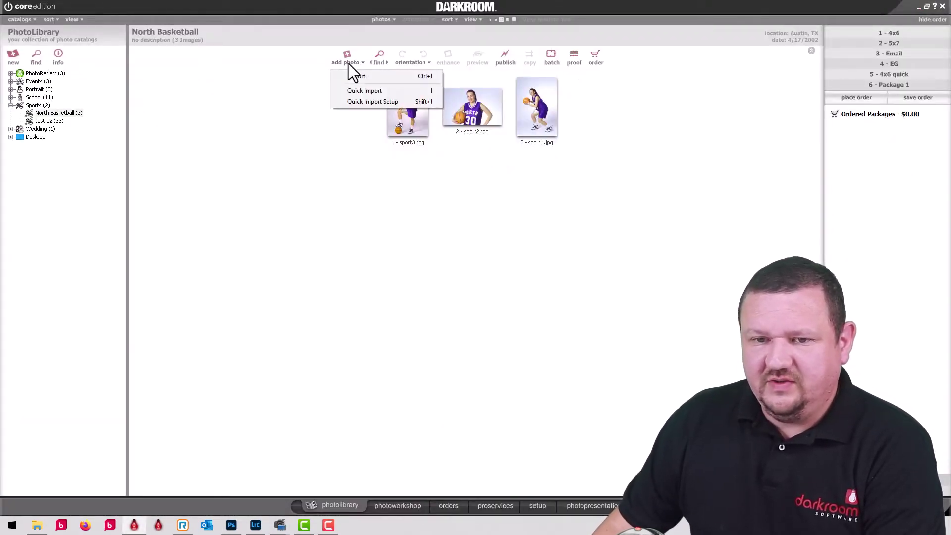
click(359, 100)
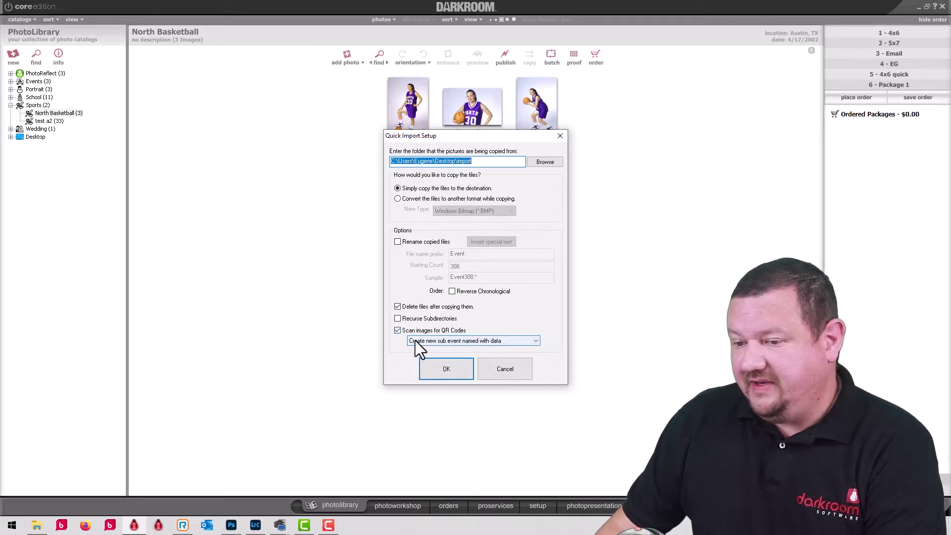
click(520, 342)
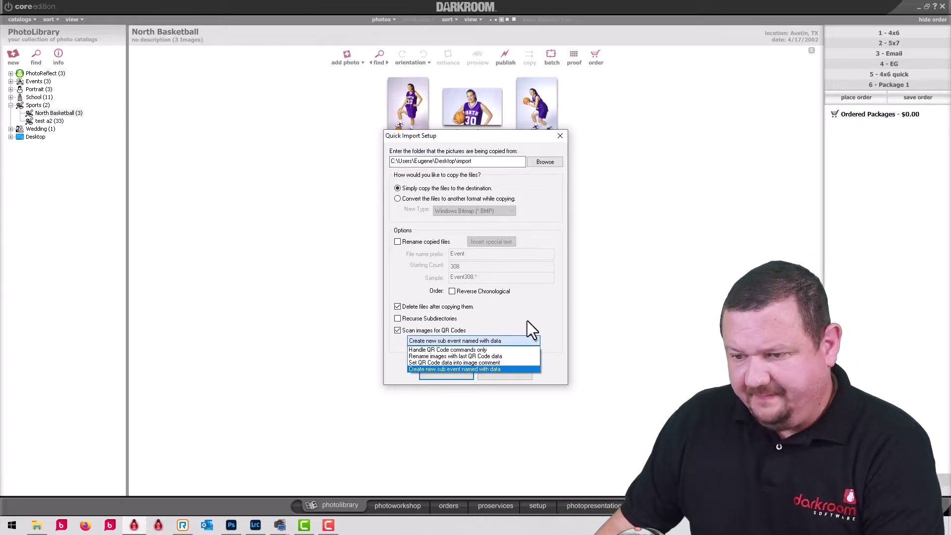
click(528, 320)
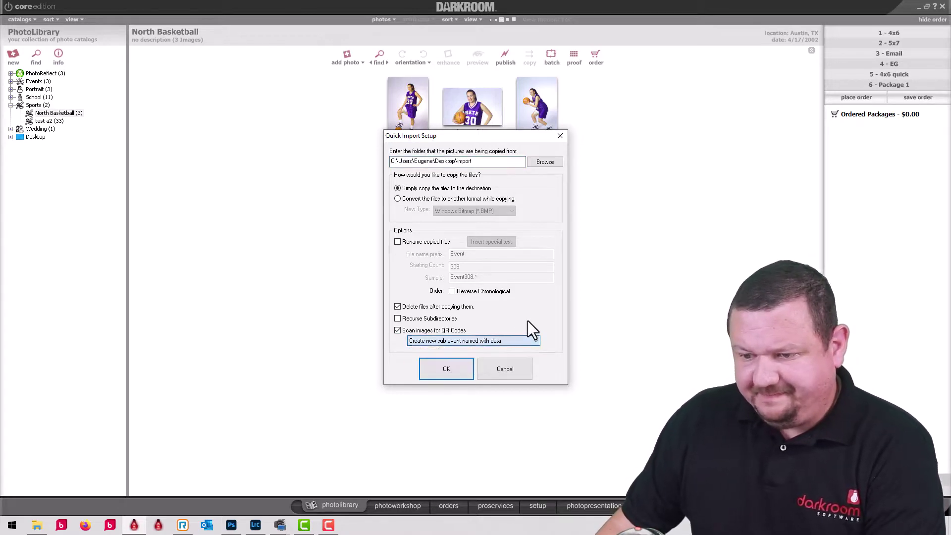
click(453, 367)
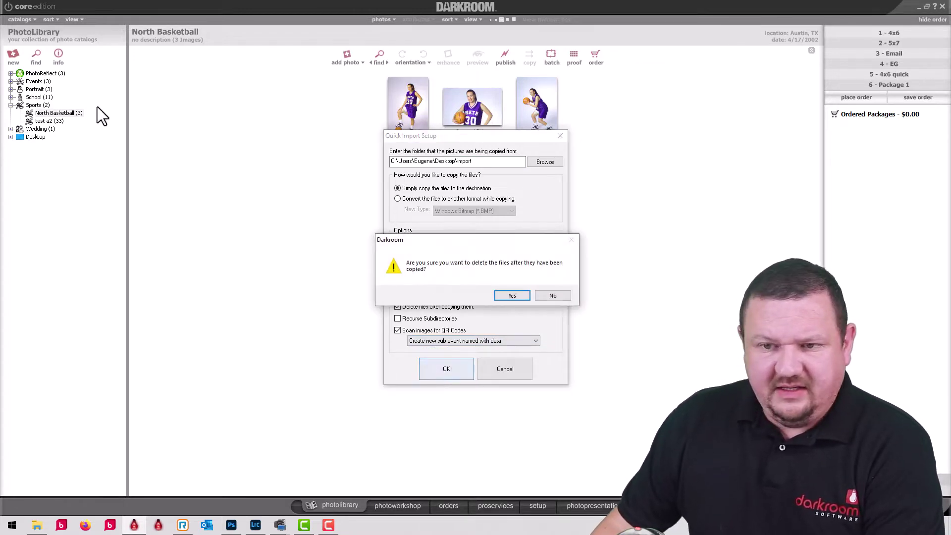
click(522, 297)
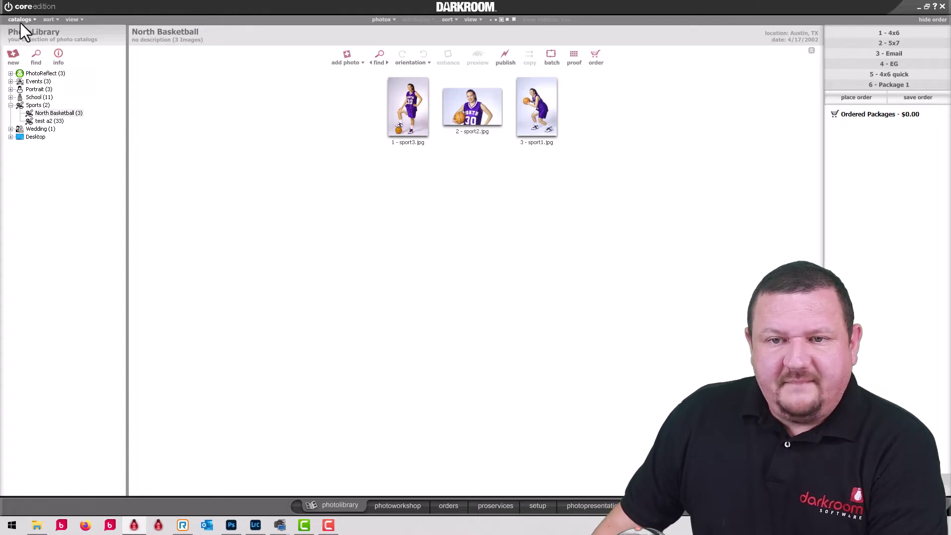
Step: Create a new Sport catalog with the event name 'QR Code Test'
click(12, 56)
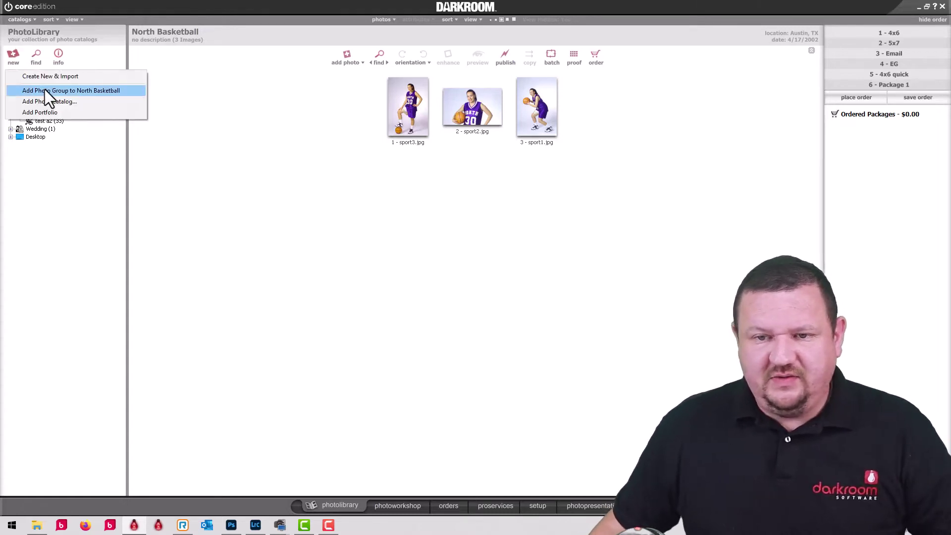
click(55, 102)
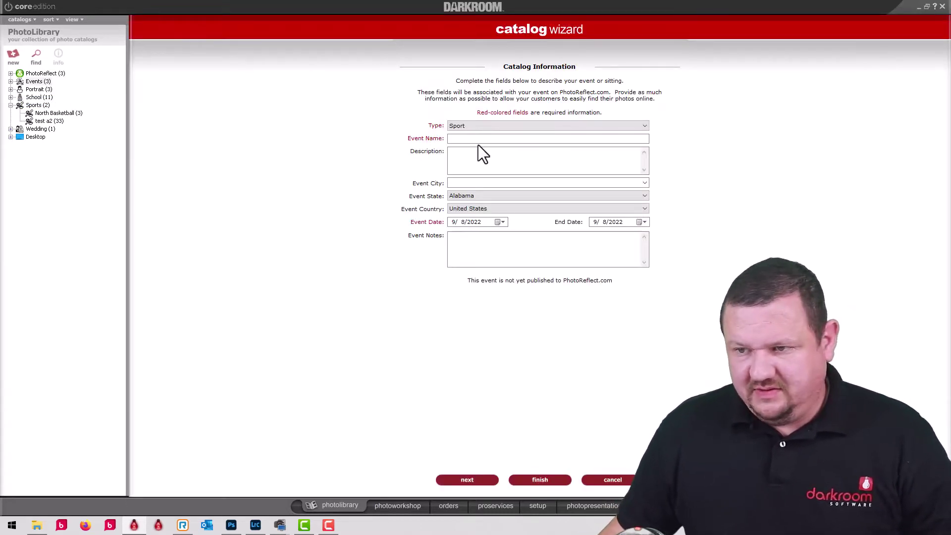
click(471, 139)
text(QR)
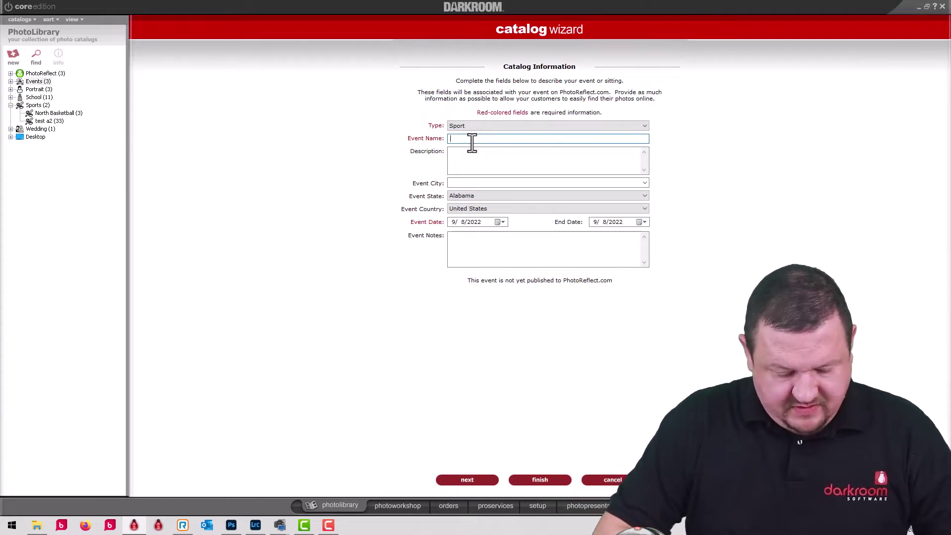
text( Code )
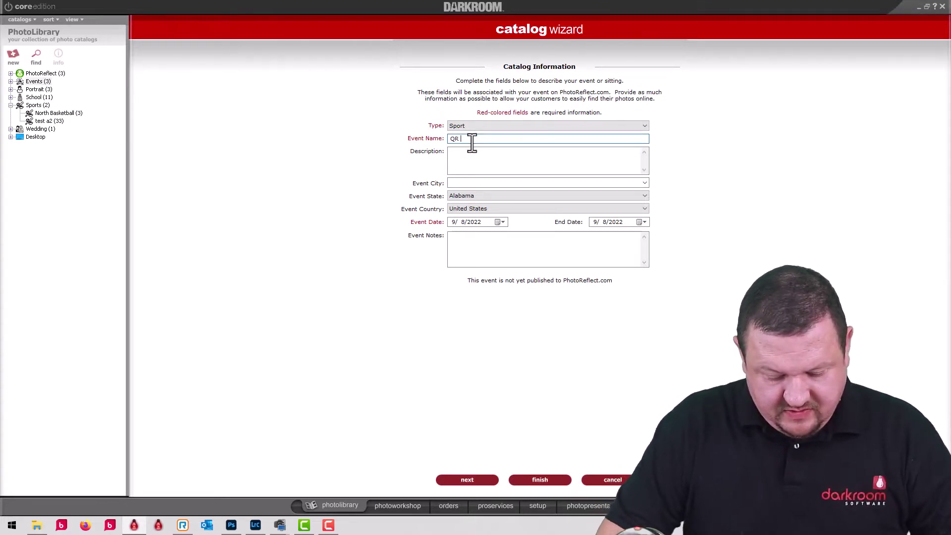
text(Test)
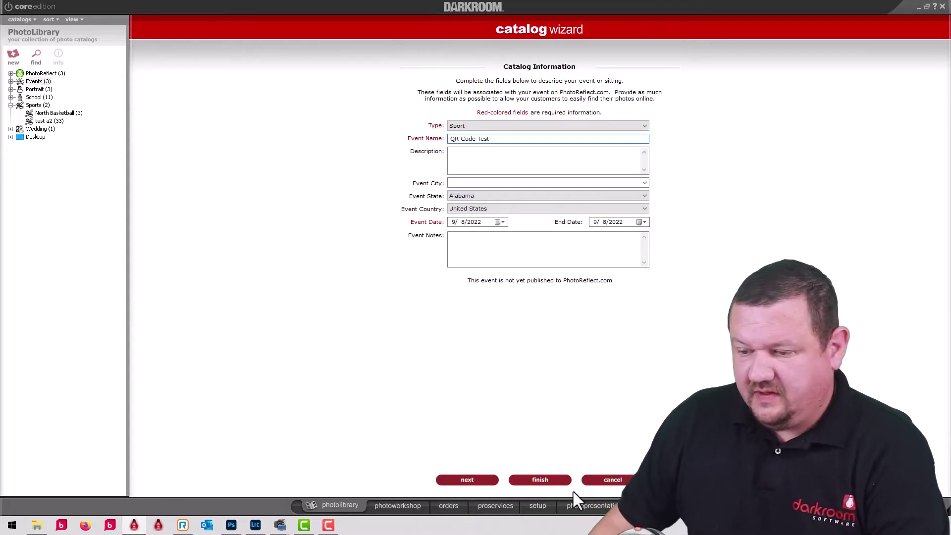
click(528, 480)
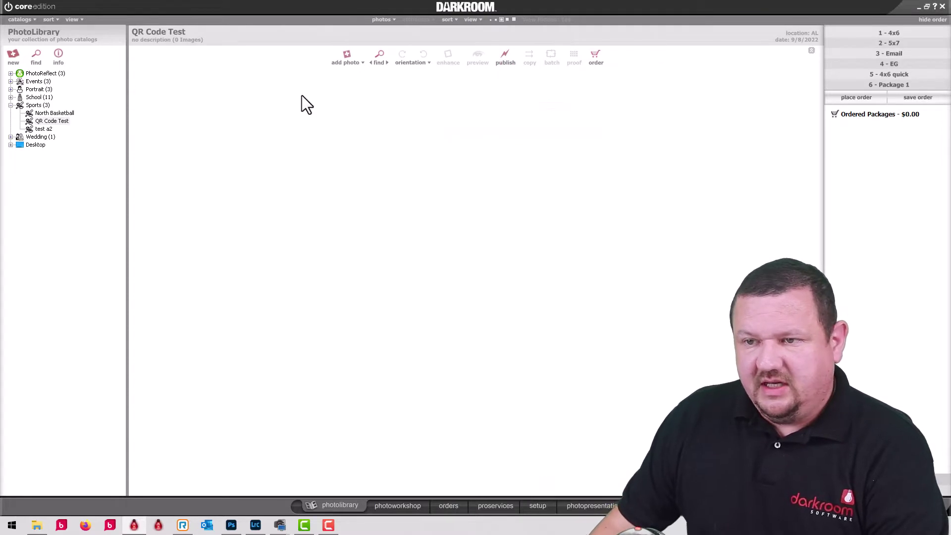
Step: Quick Import the 33 pictures from the Desktop import folder into QR Code Test
click(348, 59)
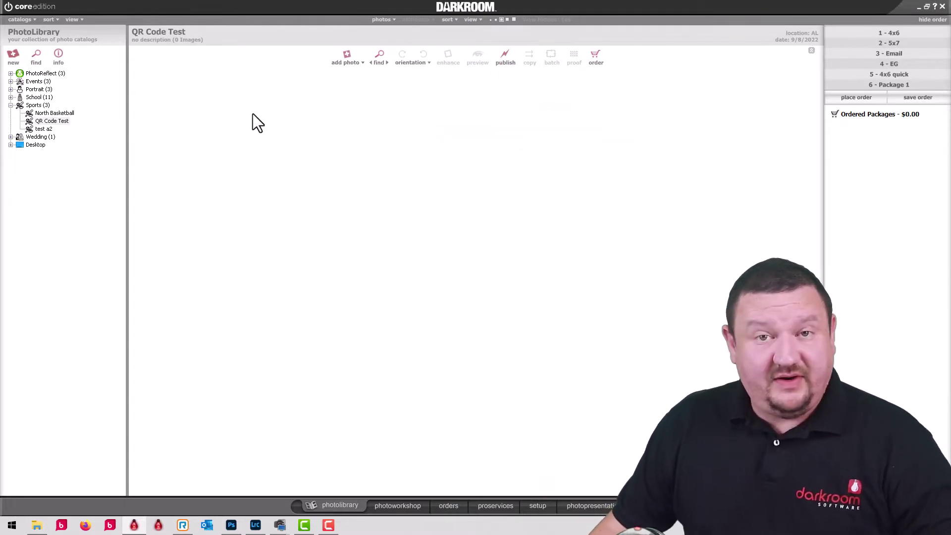
click(356, 64)
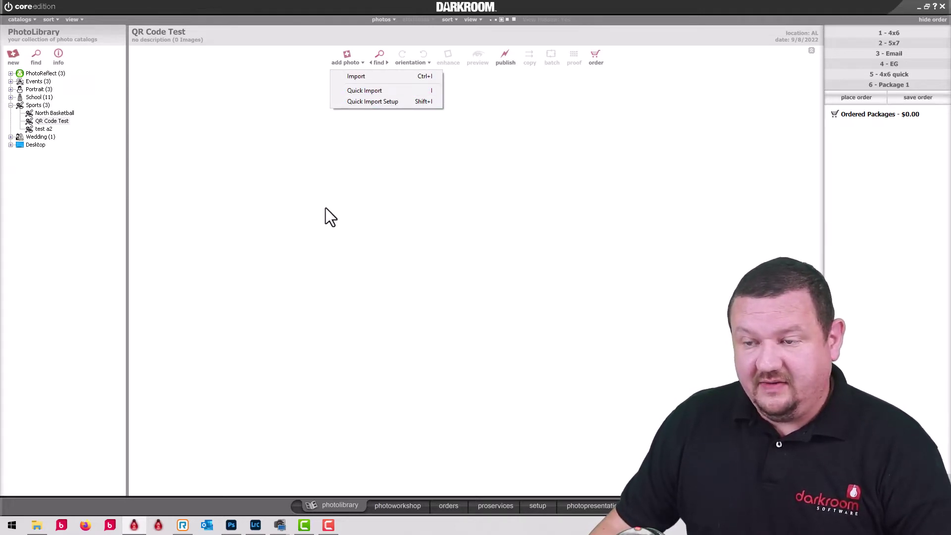
click(308, 238)
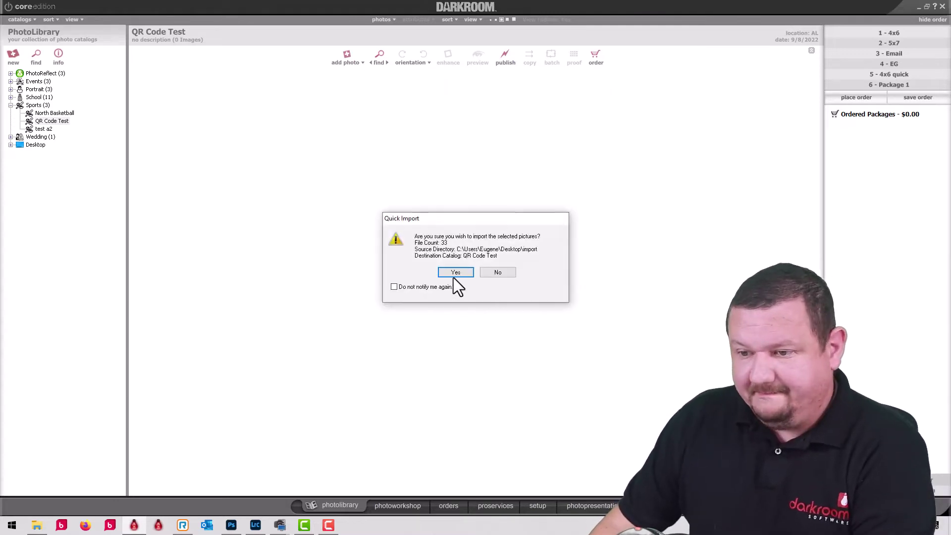
click(455, 274)
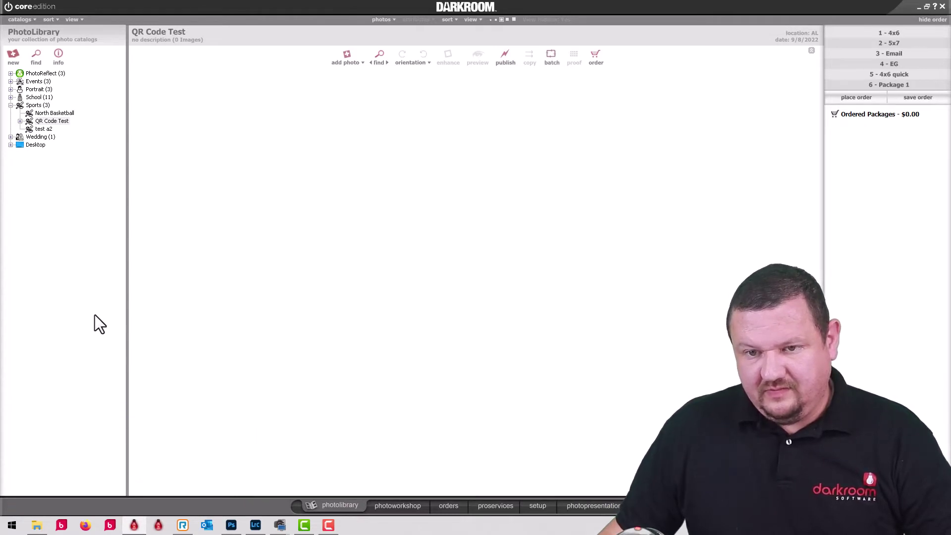
Step: Expand QR Code Test to reveal its ten QR-named sub-events and bring up the view menu
click(21, 120)
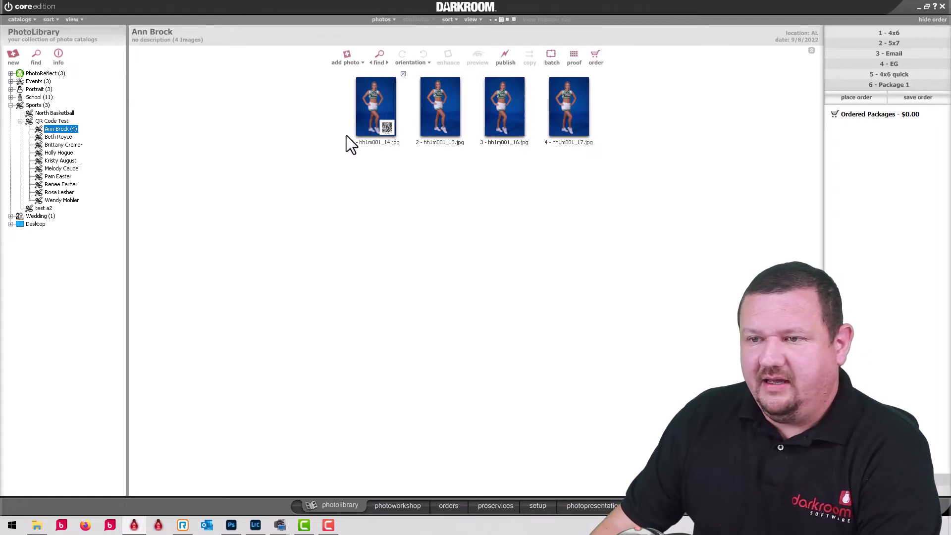
click(473, 20)
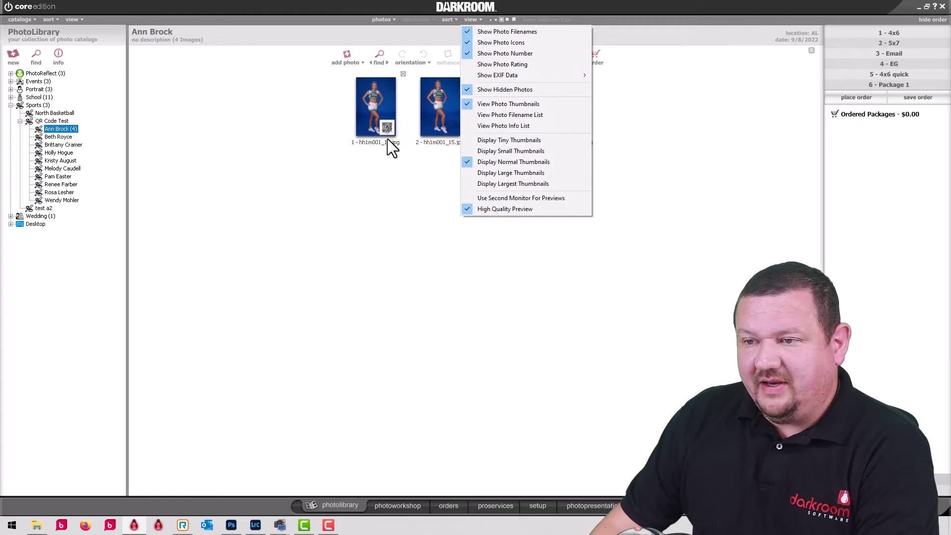
Step: Turn off Show Hidden Photos and browse several sub-events showing only the player portraits
click(469, 90)
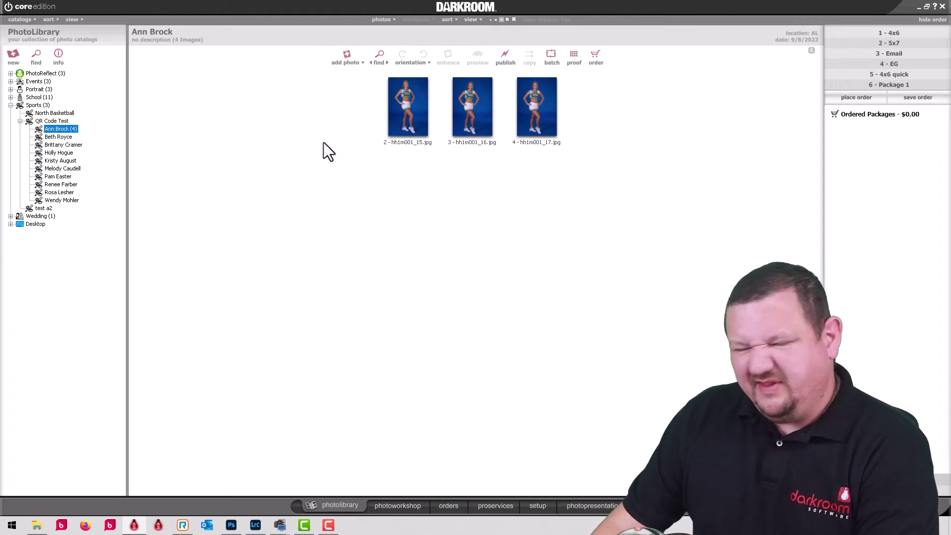
click(59, 138)
click(55, 160)
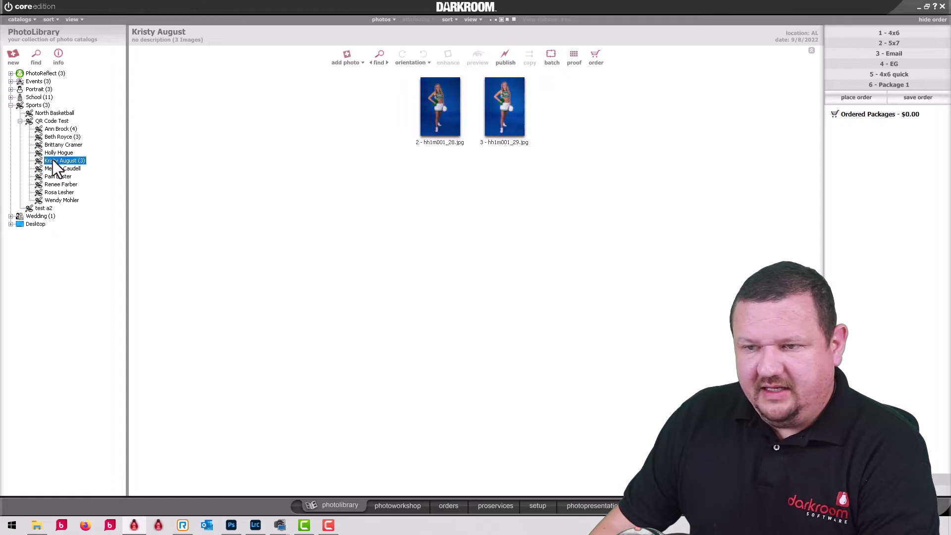
click(445, 102)
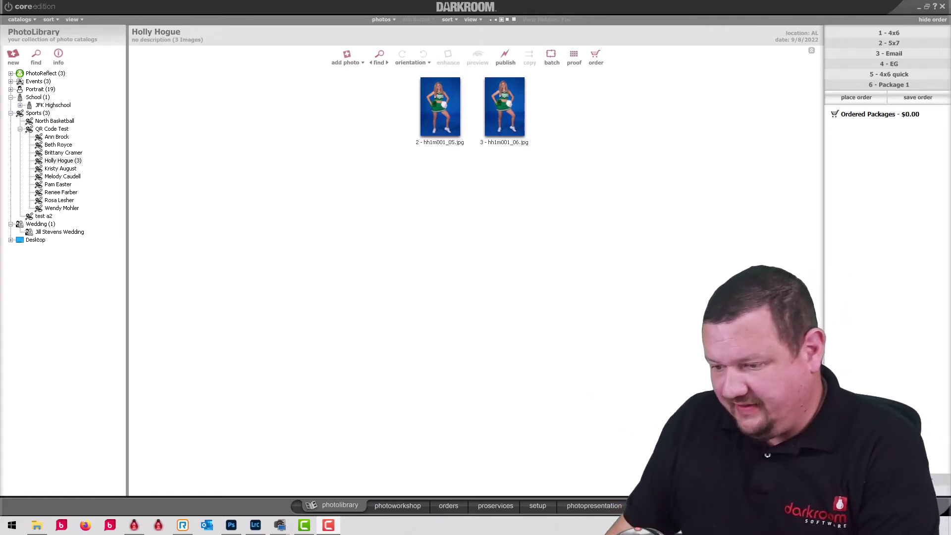
Step: In presentation mode, open the QR Code Test event and a player's sub-event with 2 photos
click(592, 507)
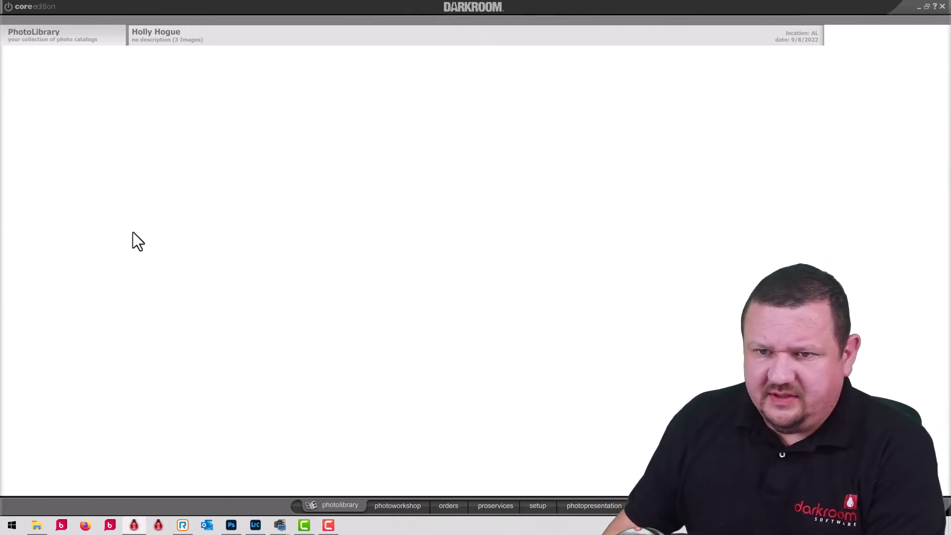
click(411, 138)
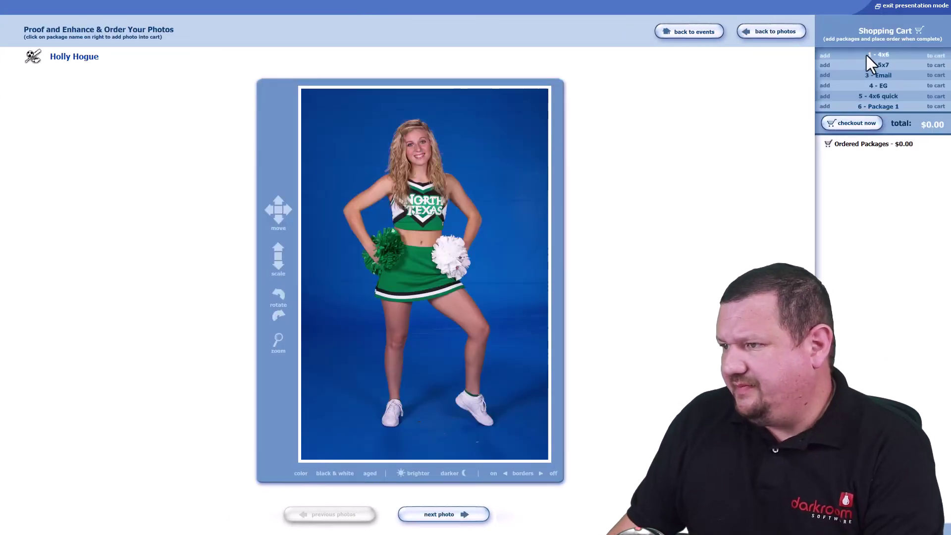
click(693, 31)
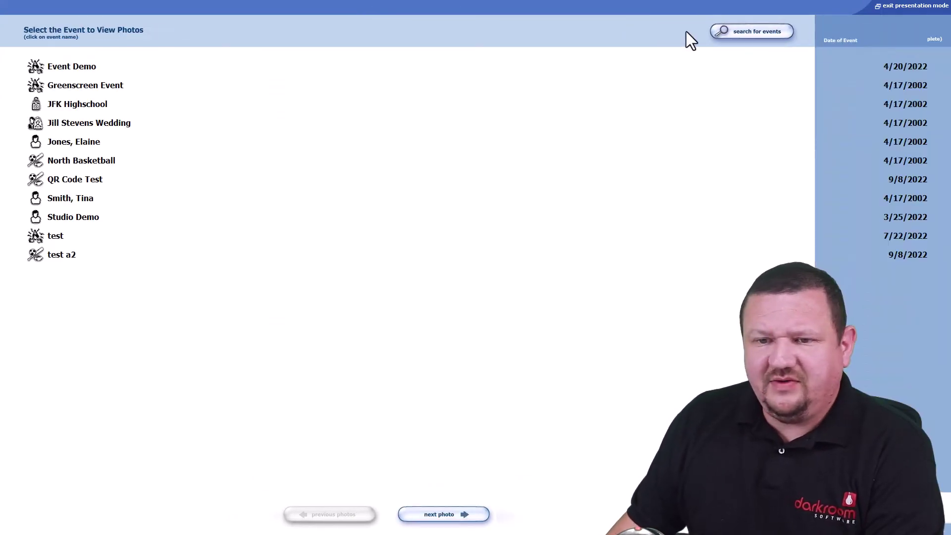
click(69, 182)
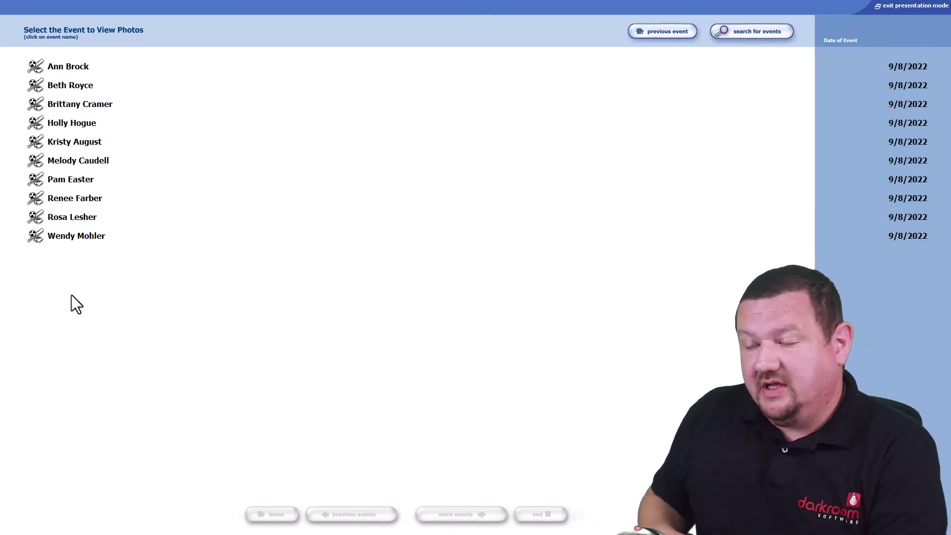
click(72, 164)
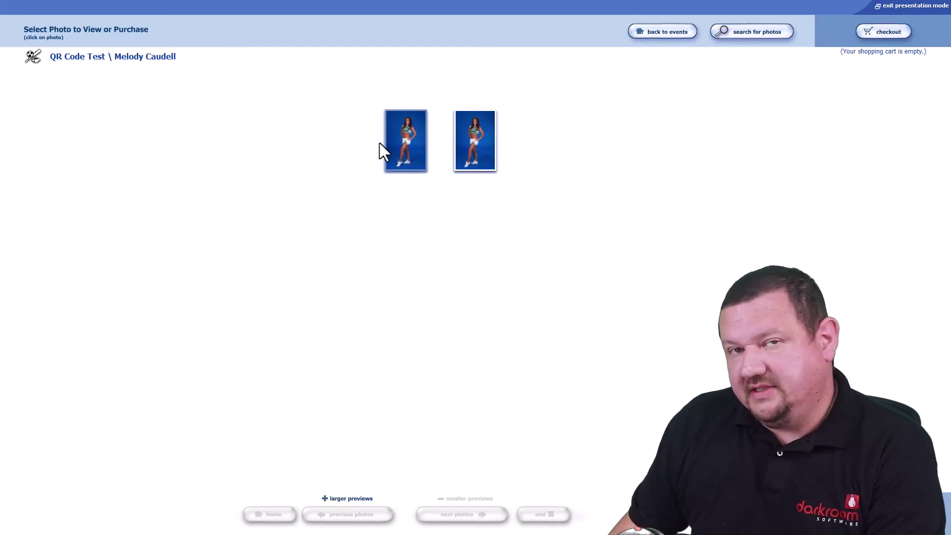